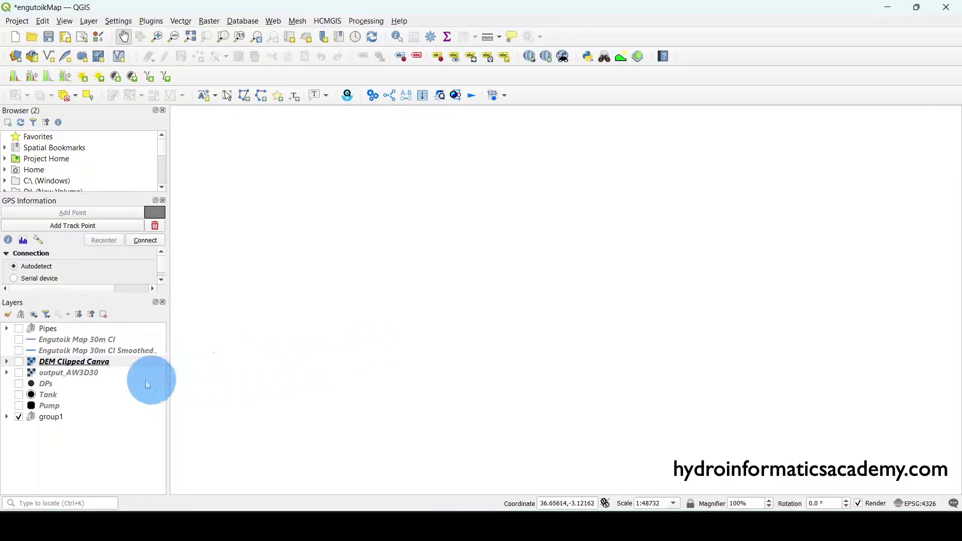
- Select the Pump, Tank and DPs layers and pan the map around the pump point
{"action": "left_click", "coordinate": [56, 404]}
{"action": "left_click", "coordinate": [63, 420]}
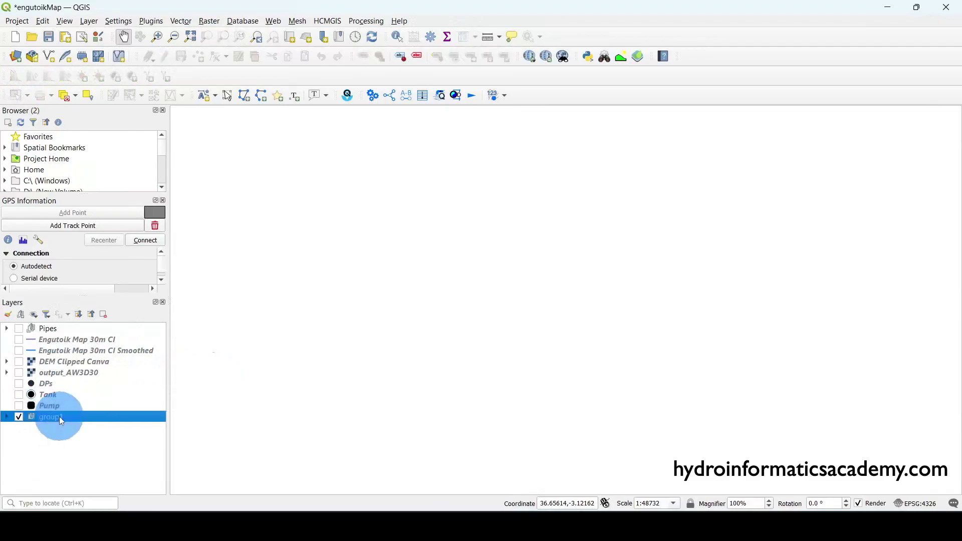
{"action": "left_click", "coordinate": [60, 406]}
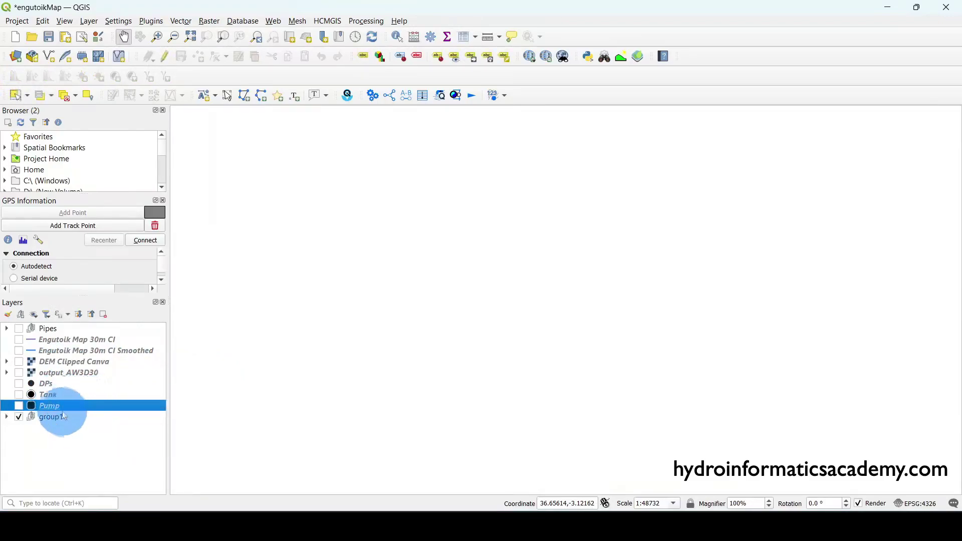
{"action": "left_click", "coordinate": [53, 395]}
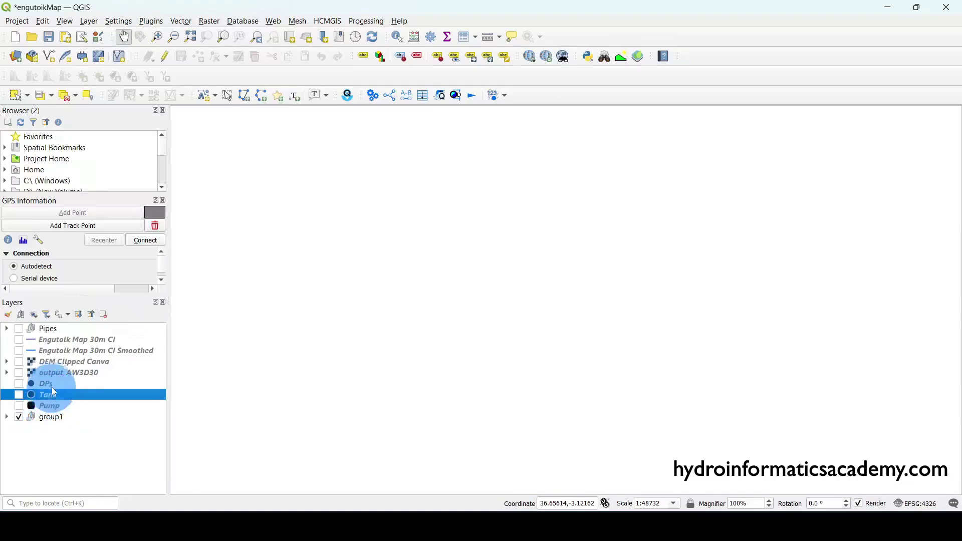
{"action": "left_click", "coordinate": [50, 385]}
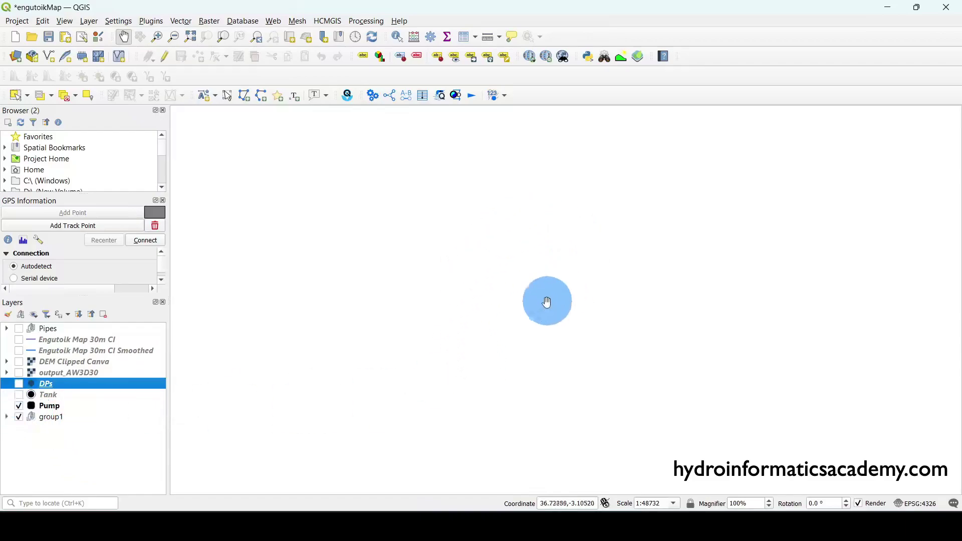
{"action": "scroll", "coordinate": [735, 333], "scroll_direction": "down", "scroll_amount": 1}
{"action": "left_click_drag", "start_coordinate": [737, 333], "coordinate": [789, 410]}
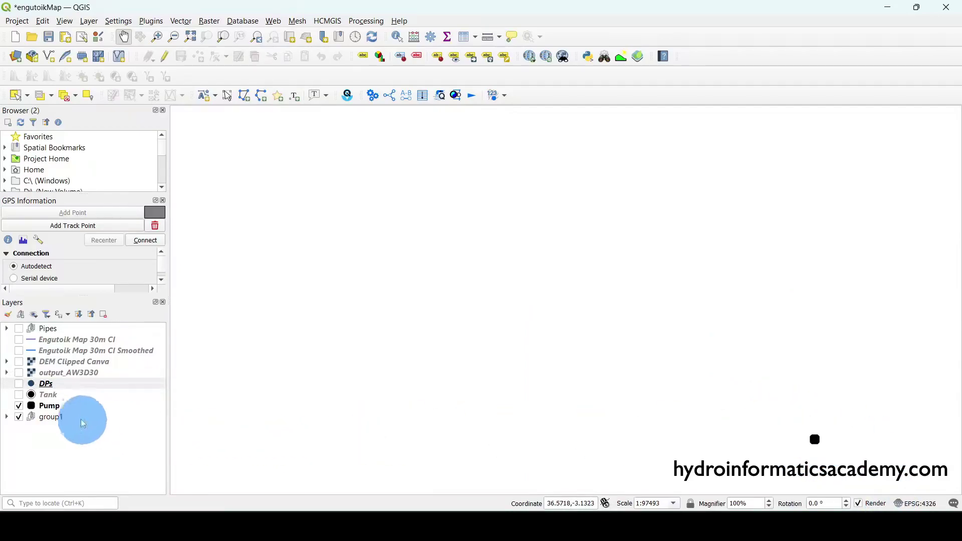
- Switch on the Tank and DPs layers and centre the map on their points
{"action": "left_click", "coordinate": [15, 387]}
{"action": "left_click", "coordinate": [19, 396]}
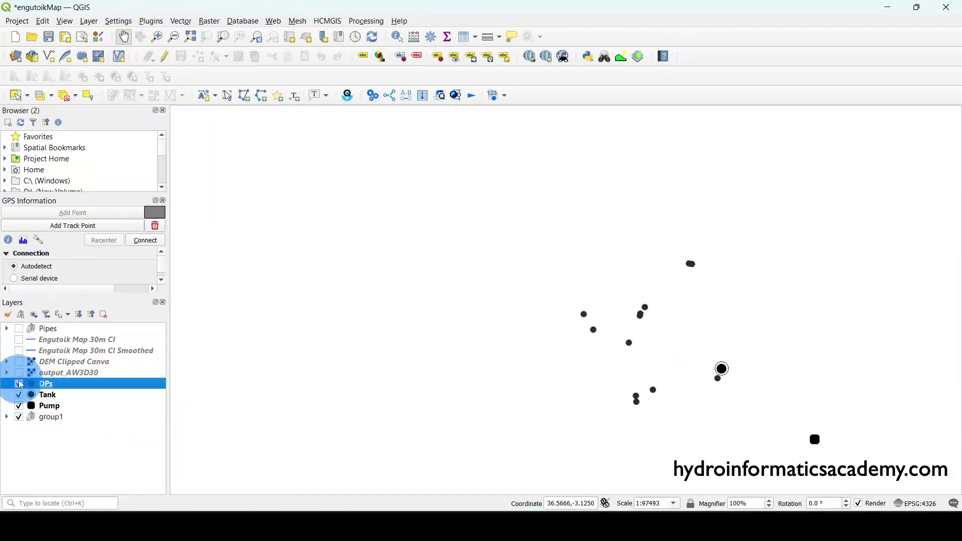
{"action": "left_click", "coordinate": [19, 384]}
{"action": "left_click_drag", "start_coordinate": [636, 364], "coordinate": [564, 383]}
{"action": "scroll", "coordinate": [593, 402], "scroll_direction": "up", "scroll_amount": 1}
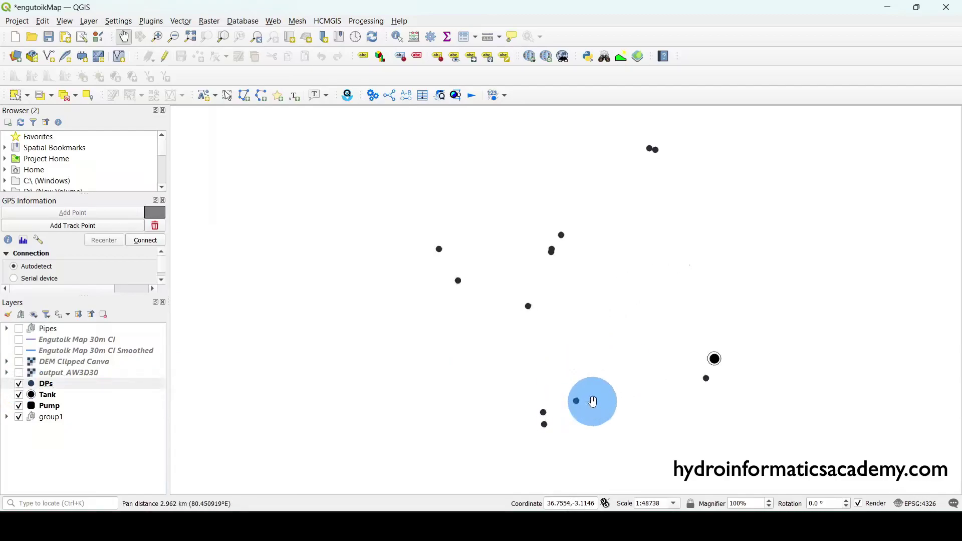
{"action": "left_click_drag", "start_coordinate": [616, 354], "coordinate": [550, 341]}
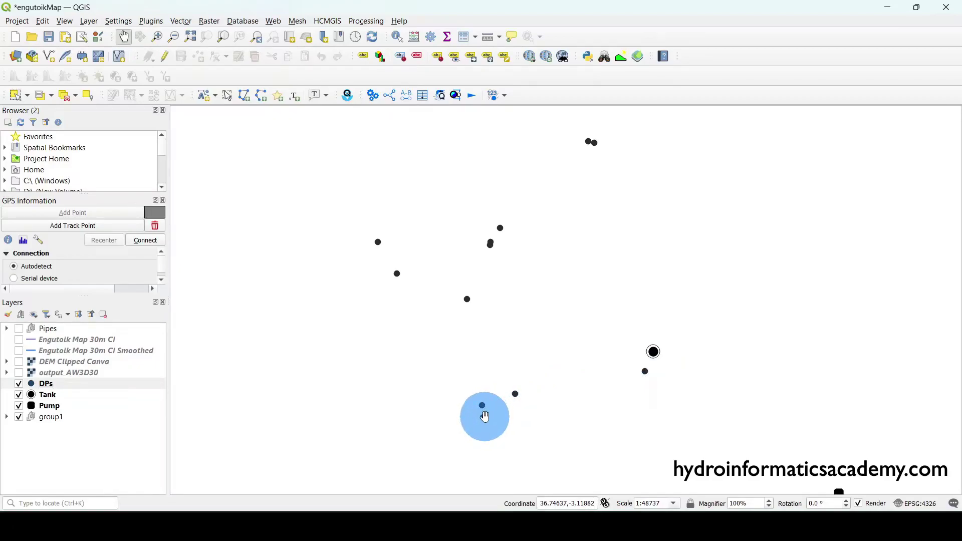
- Turn on the Pipes layer and pan to frame the magenta pipe network
{"action": "left_click", "coordinate": [18, 328]}
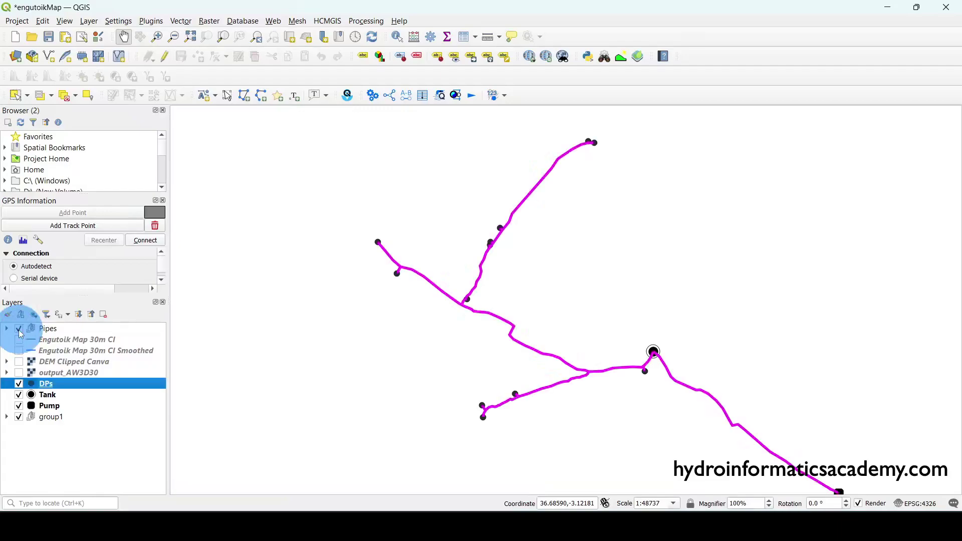
{"action": "mouse_move", "coordinate": [481, 349]}
{"action": "left_mouse_down"}
{"action": "mouse_move", "coordinate": [439, 347]}
{"action": "mouse_move", "coordinate": [425, 333]}
{"action": "left_mouse_up"}
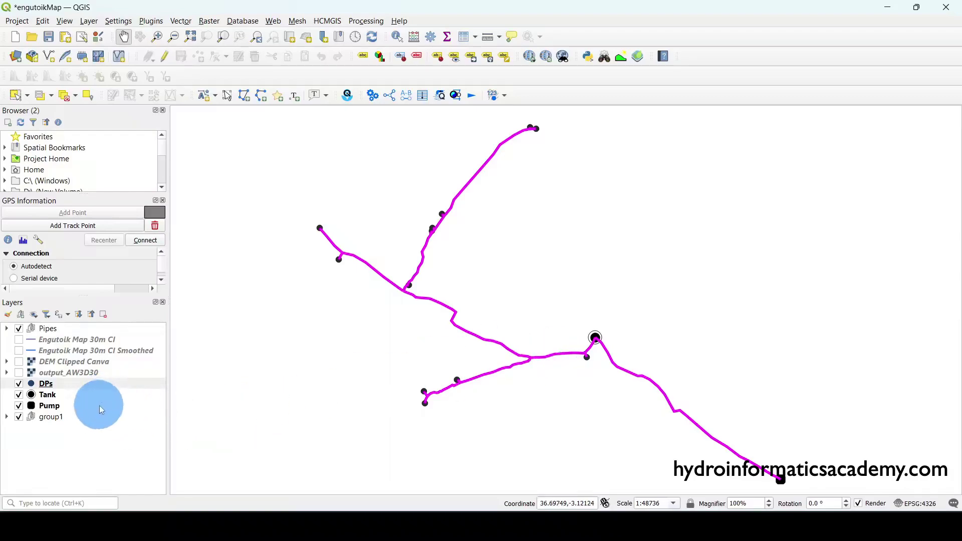
- Turn on the output_AW3D30 elevation raster and zoom around the pipe network
{"action": "left_click", "coordinate": [19, 373]}
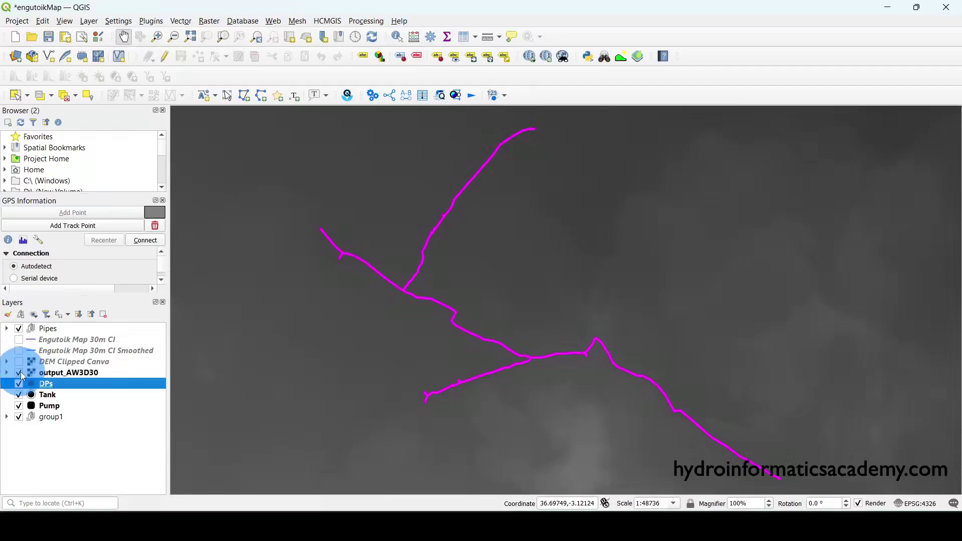
{"action": "left_click_drag", "start_coordinate": [345, 368], "coordinate": [395, 355]}
{"action": "scroll", "coordinate": [361, 367], "scroll_direction": "down", "scroll_amount": 1}
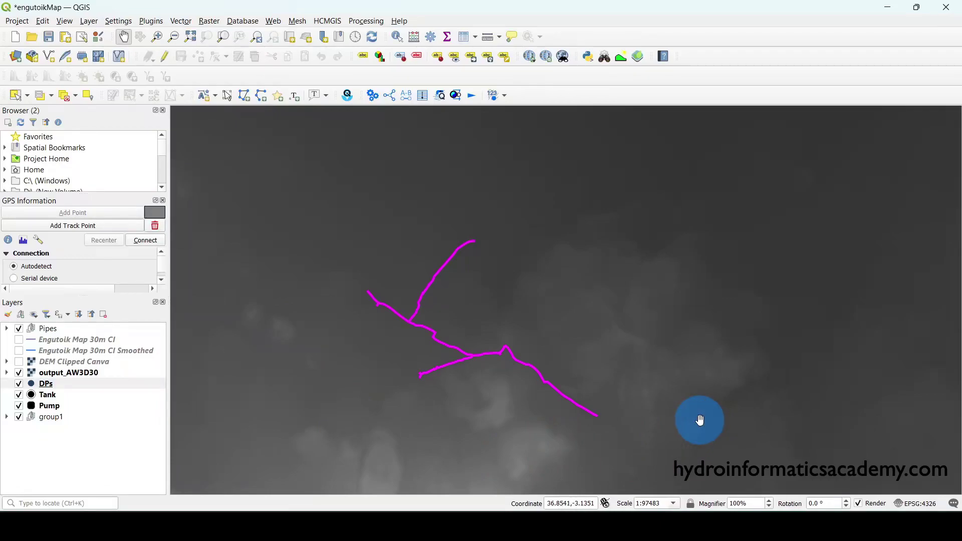
{"action": "scroll", "coordinate": [652, 404], "scroll_direction": "down", "scroll_amount": 1}
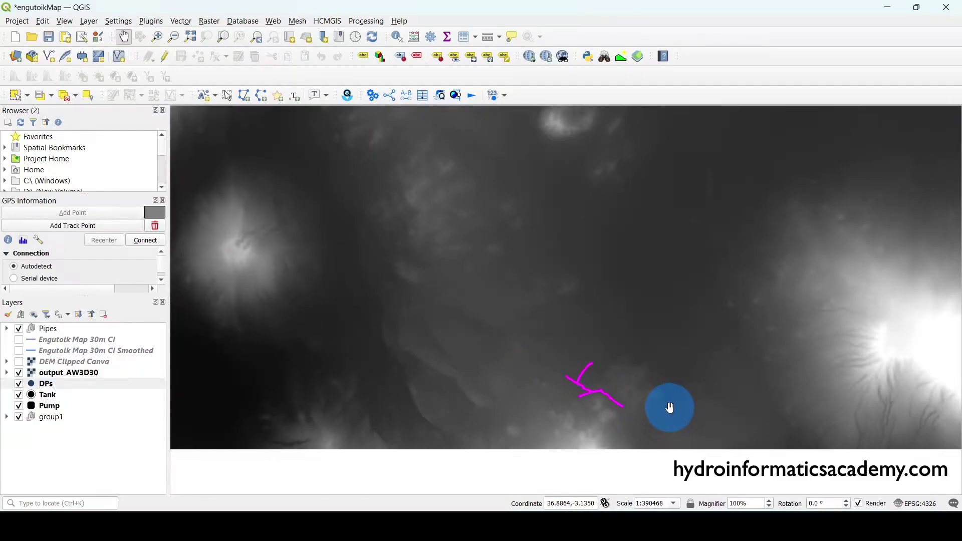
{"action": "scroll", "coordinate": [533, 389], "scroll_direction": "up", "scroll_amount": 1}
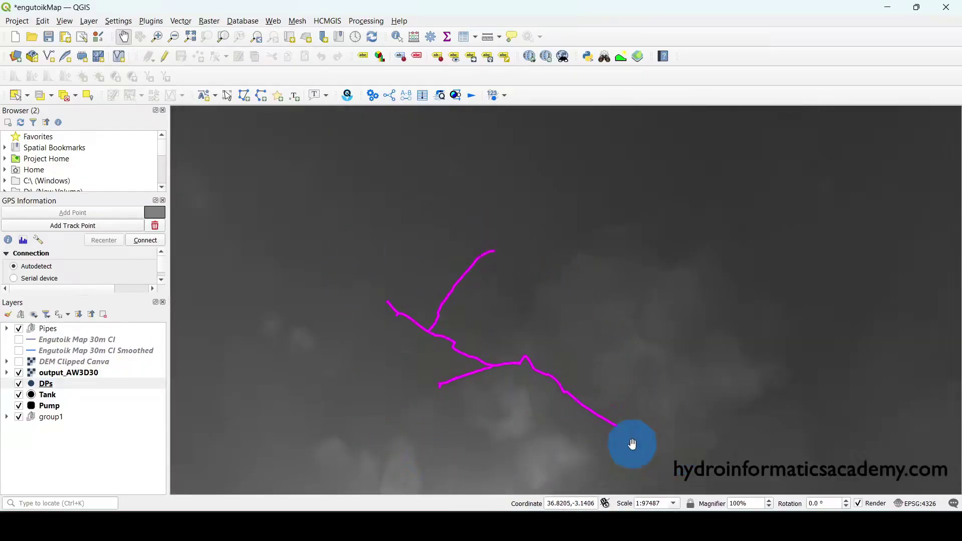
{"action": "scroll", "coordinate": [667, 423], "scroll_direction": "down", "scroll_amount": 3}
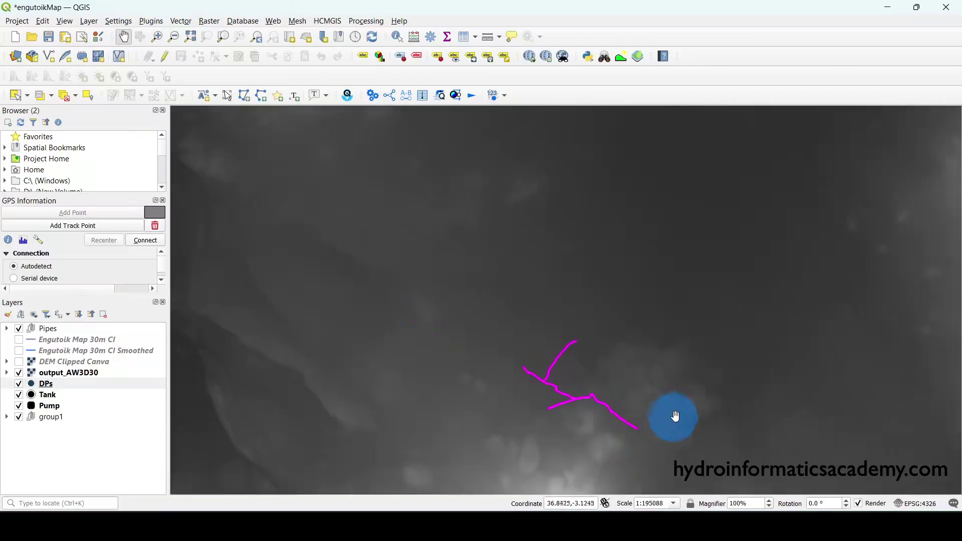
{"action": "scroll", "coordinate": [704, 385], "scroll_direction": "up", "scroll_amount": 3}
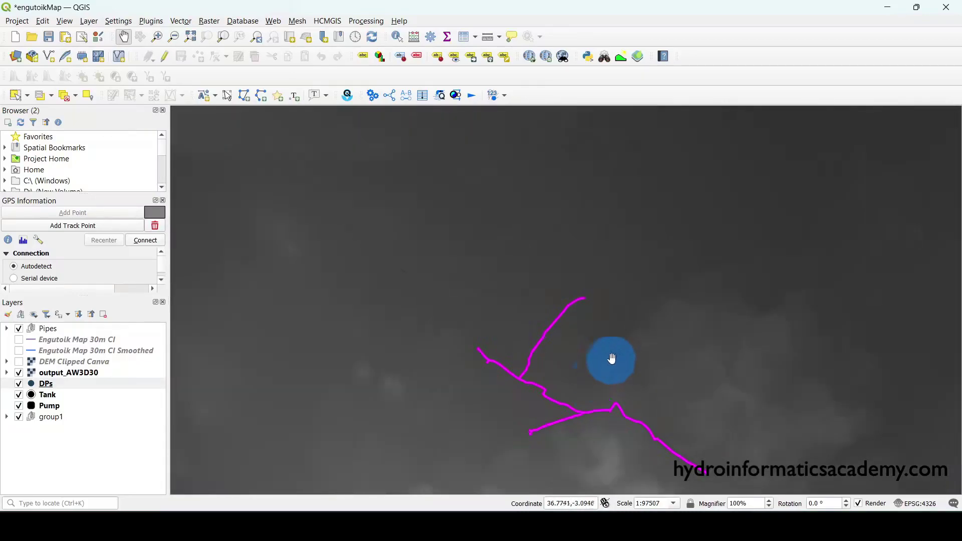
{"action": "left_click_drag", "start_coordinate": [612, 359], "coordinate": [565, 314]}
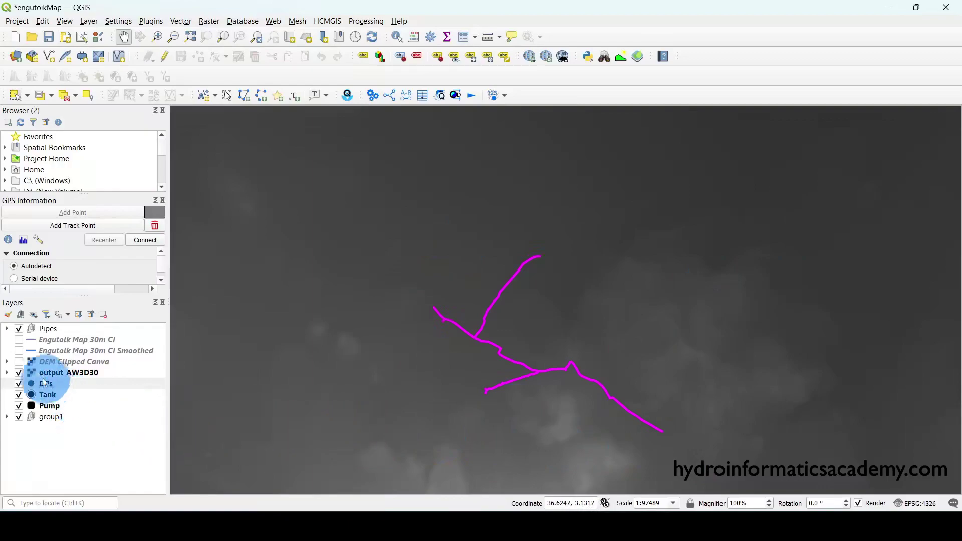
- Compare output_AW3D30 with DEM Clipped Canva, leaving only DEM Clipped Canva visible
{"action": "left_click", "coordinate": [20, 362]}
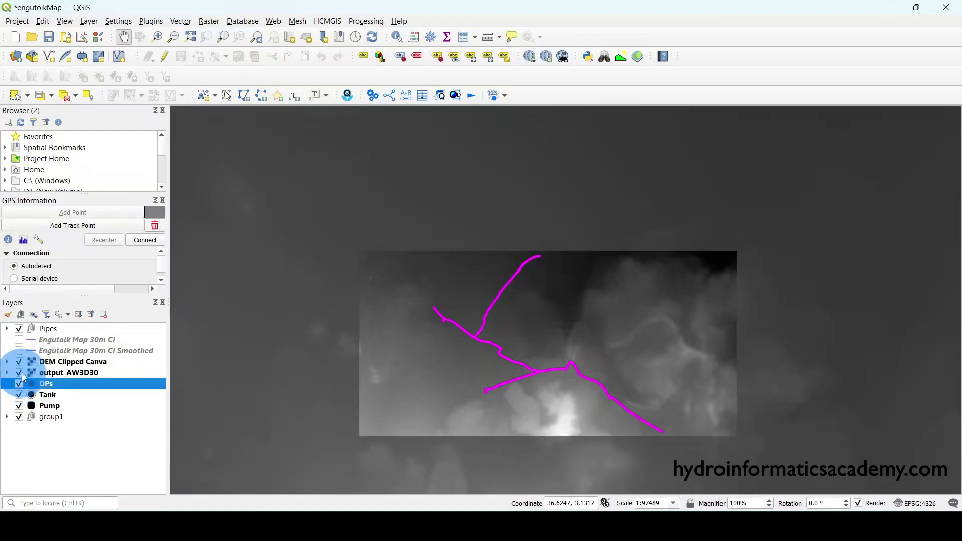
{"action": "left_click", "coordinate": [20, 373]}
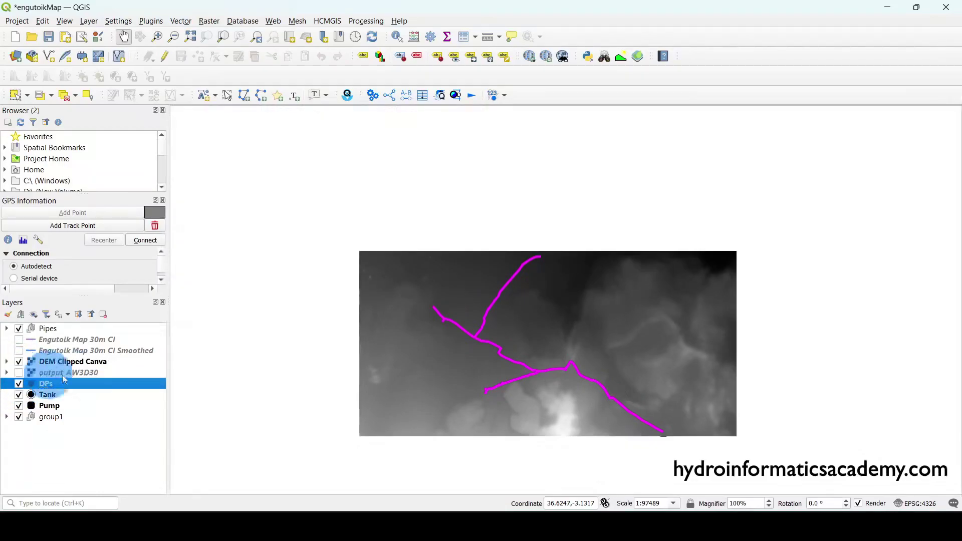
{"action": "scroll", "coordinate": [547, 378], "scroll_direction": "up", "scroll_amount": 1}
{"action": "scroll", "coordinate": [596, 343], "scroll_direction": "down", "scroll_amount": 1}
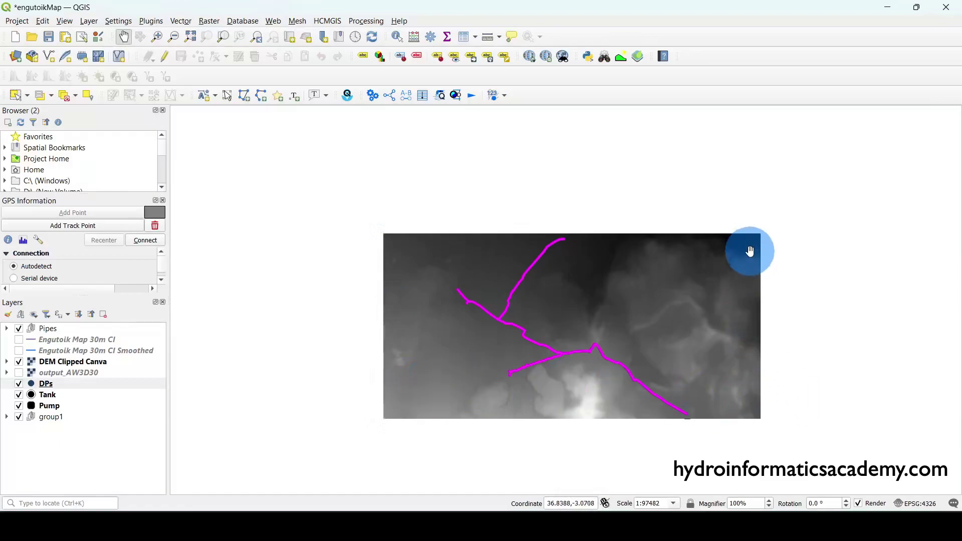
{"action": "left_click", "coordinate": [19, 373]}
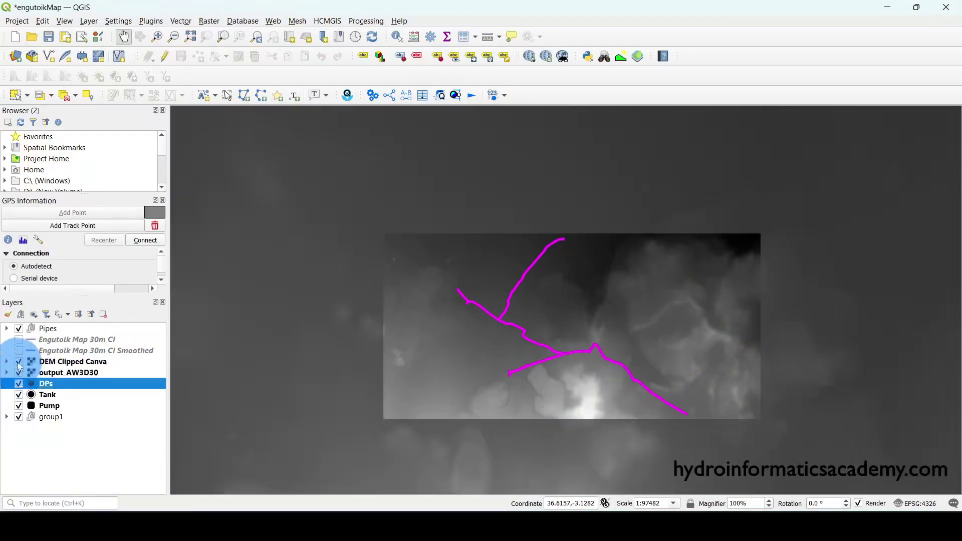
{"action": "scroll", "coordinate": [369, 350], "scroll_direction": "down", "scroll_amount": 2}
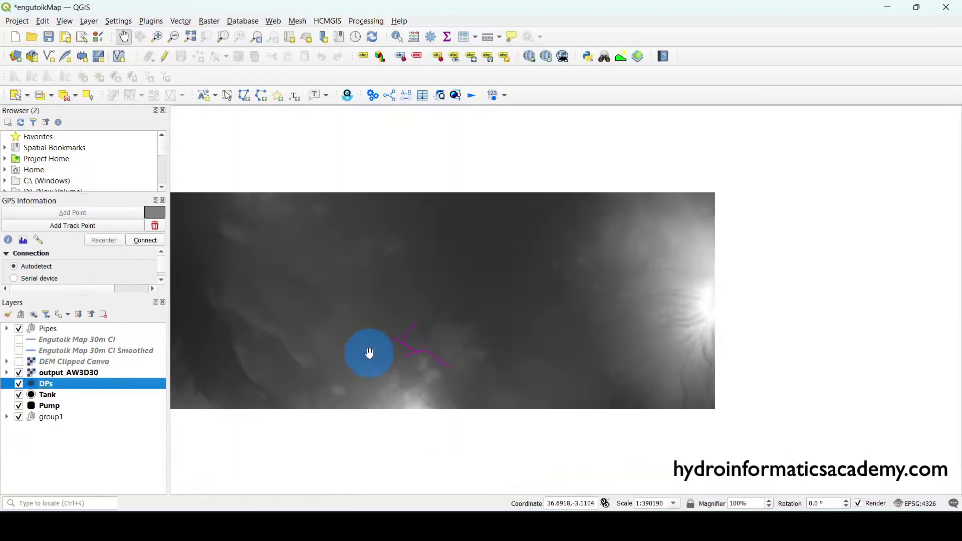
{"action": "left_click_drag", "start_coordinate": [419, 361], "coordinate": [448, 392]}
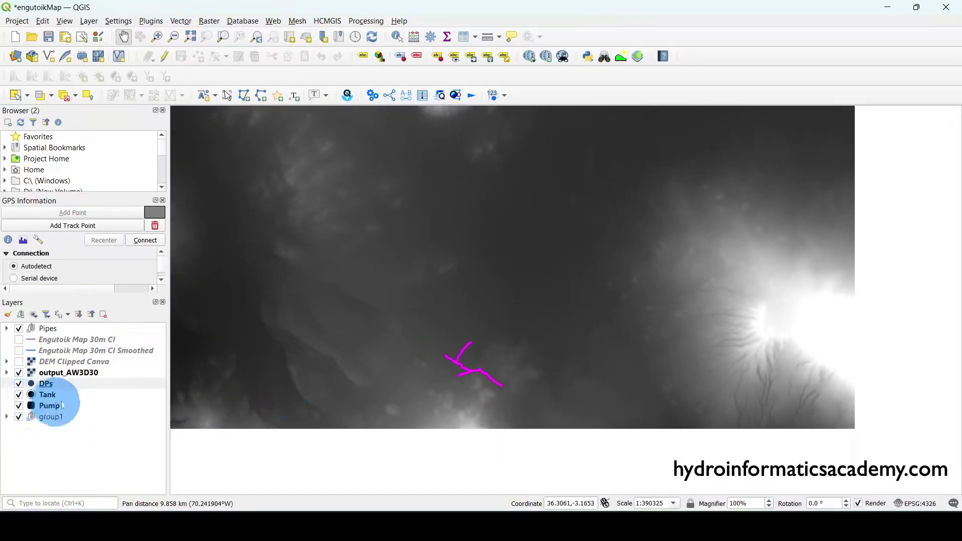
{"action": "left_click", "coordinate": [19, 372]}
{"action": "left_click", "coordinate": [19, 361]}
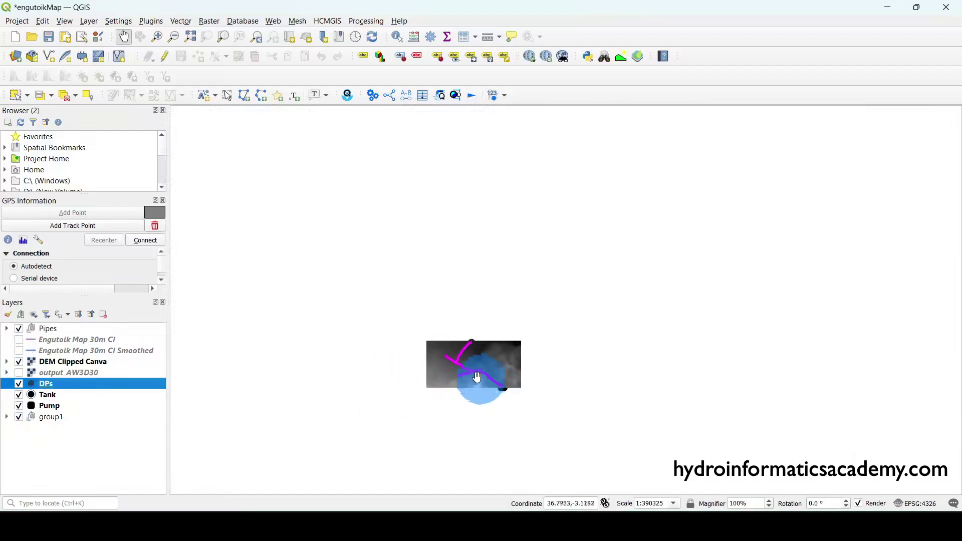
{"action": "scroll", "coordinate": [501, 380], "scroll_direction": "up", "scroll_amount": 2}
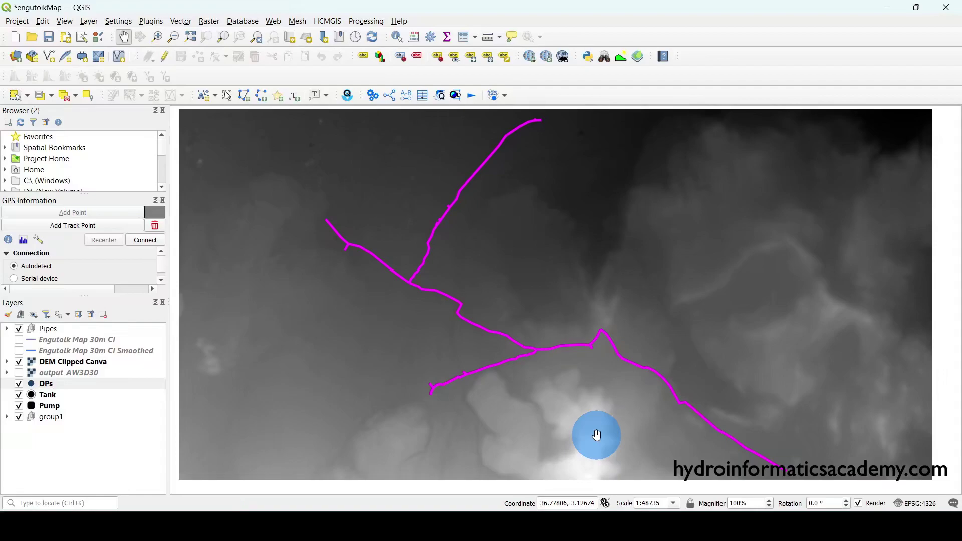
{"action": "scroll", "coordinate": [593, 440], "scroll_direction": "down", "scroll_amount": 1}
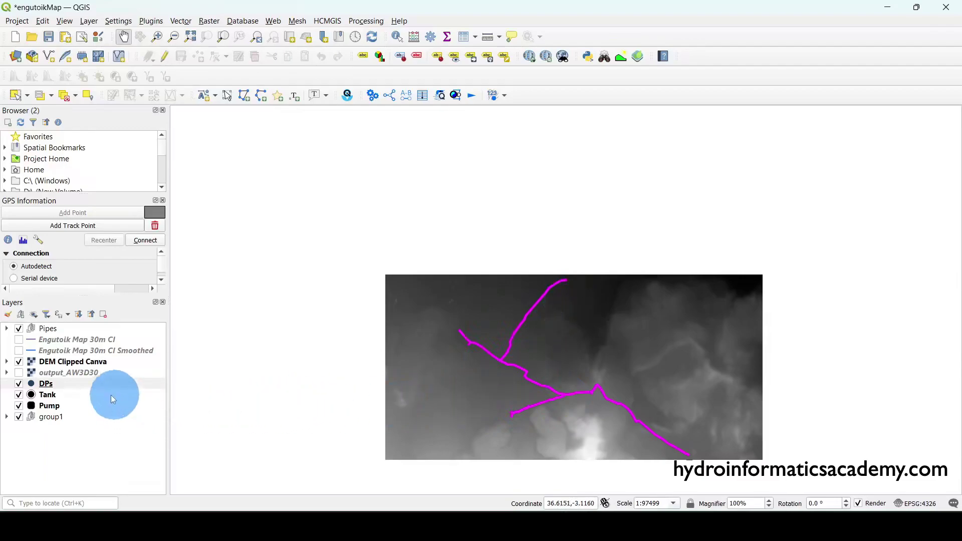
- Turn on the Engutoik Map 30m CI Smoothed contours, frame the pipes, and hide DEM Clipped Canva
{"action": "left_click", "coordinate": [20, 352]}
{"action": "mouse_move", "coordinate": [573, 366]}
{"action": "left_mouse_down"}
{"action": "mouse_move", "coordinate": [563, 344]}
{"action": "mouse_move", "coordinate": [556, 351]}
{"action": "left_mouse_up"}
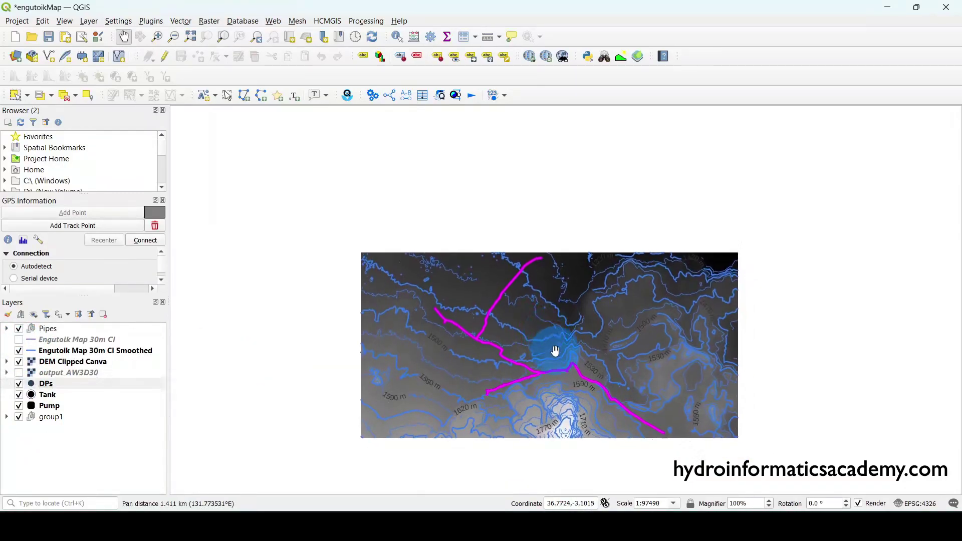
{"action": "scroll", "coordinate": [556, 351], "scroll_direction": "up", "scroll_amount": 1}
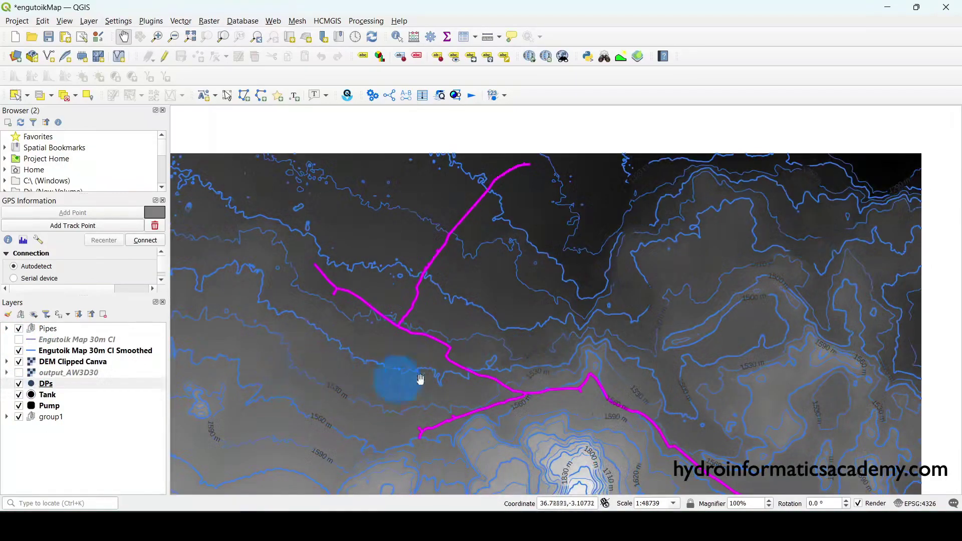
{"action": "left_click_drag", "start_coordinate": [569, 322], "coordinate": [570, 283]}
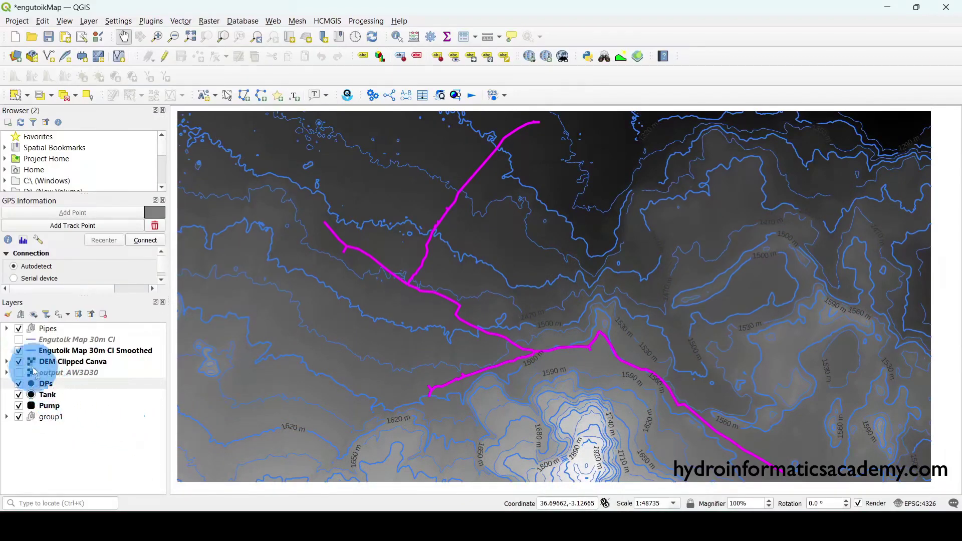
{"action": "left_click", "coordinate": [19, 362]}
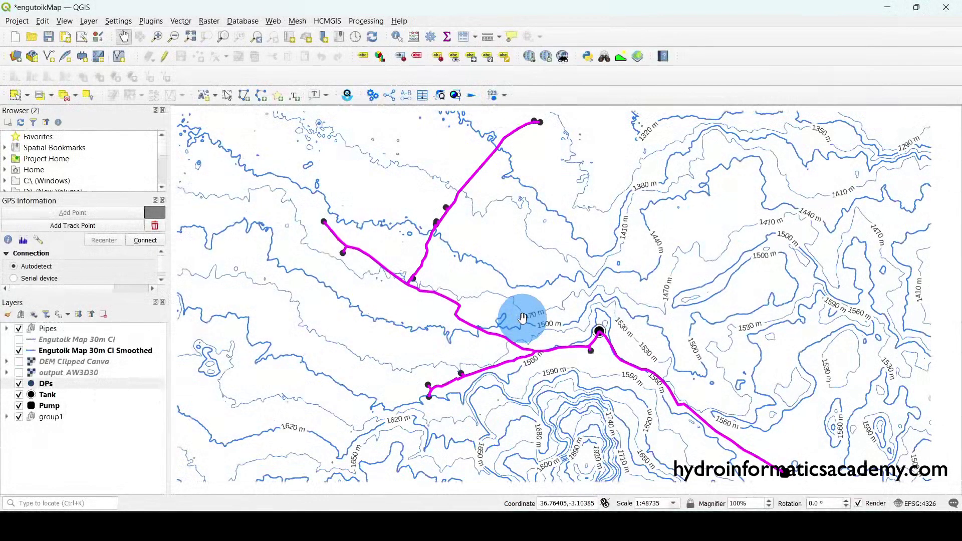
- Open the map2 print layout from Project > Layouts
{"action": "left_click", "coordinate": [19, 22]}
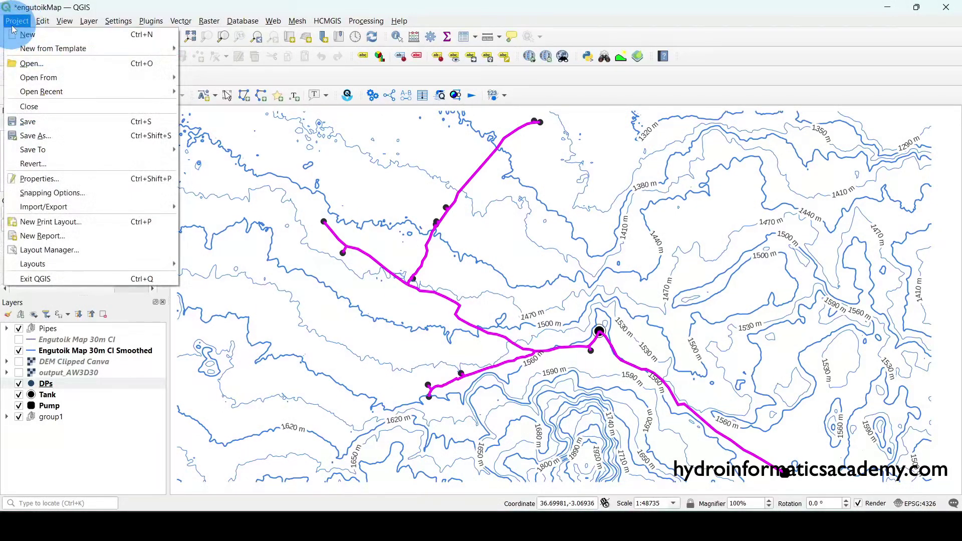
{"action": "mouse_move", "coordinate": [162, 264]}
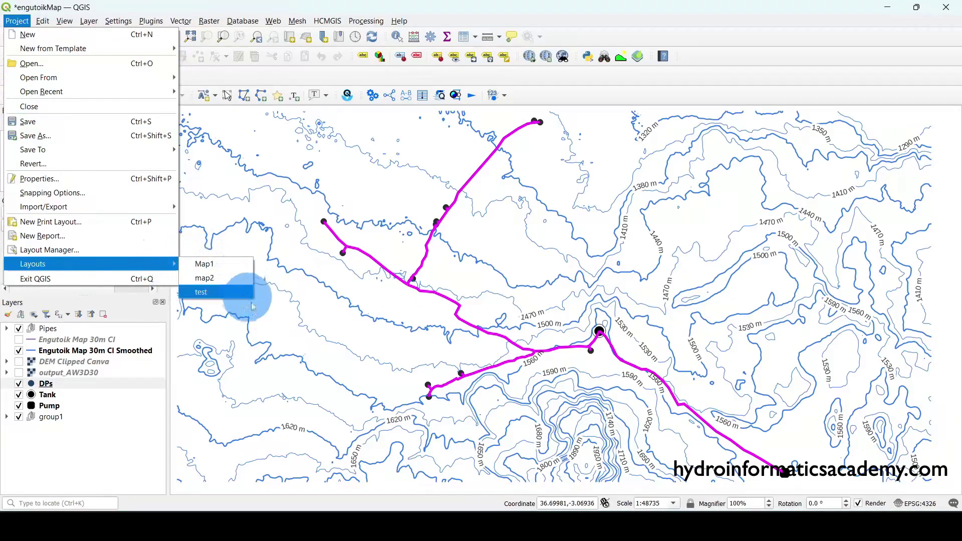
{"action": "left_click", "coordinate": [237, 278]}
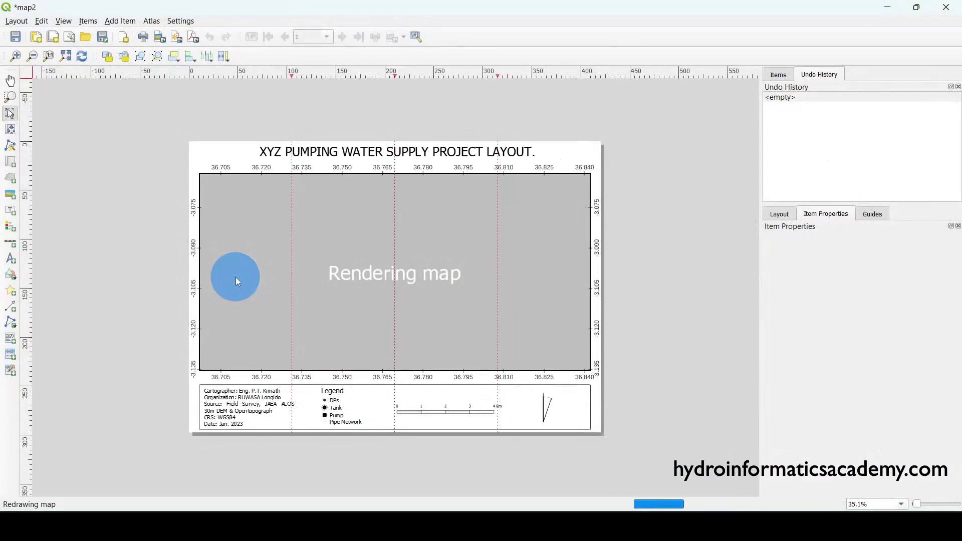
- Zoom and scroll around the map2 page to inspect its title, map and legend
{"action": "scroll", "coordinate": [440, 303], "scroll_direction": "up", "scroll_amount": 1}
{"action": "scroll", "coordinate": [440, 303], "scroll_direction": "down", "scroll_amount": 1}
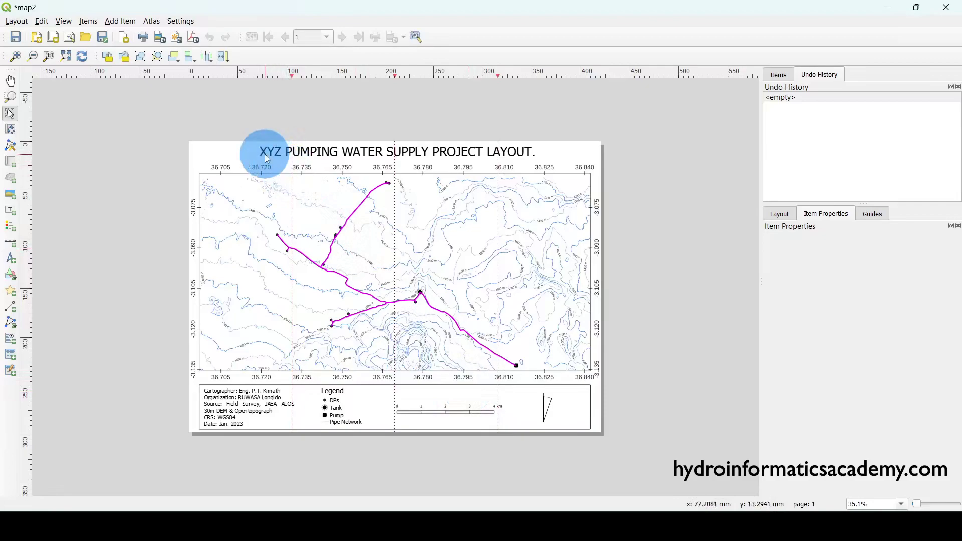
{"action": "scroll", "coordinate": [431, 417], "scroll_direction": "up", "scroll_amount": 1}
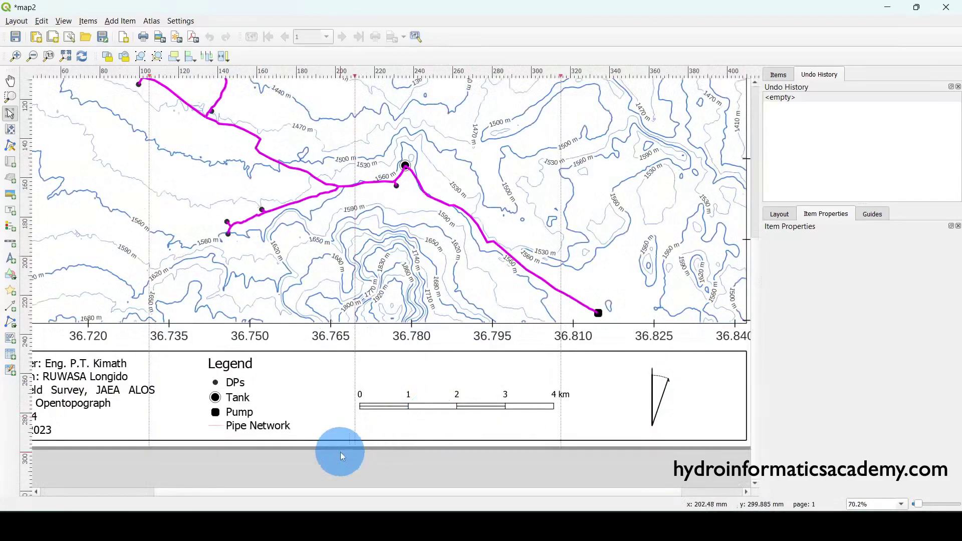
{"action": "scroll", "coordinate": [342, 451], "scroll_direction": "down", "scroll_amount": 1}
{"action": "scroll", "coordinate": [293, 428], "scroll_direction": "up", "scroll_amount": 1}
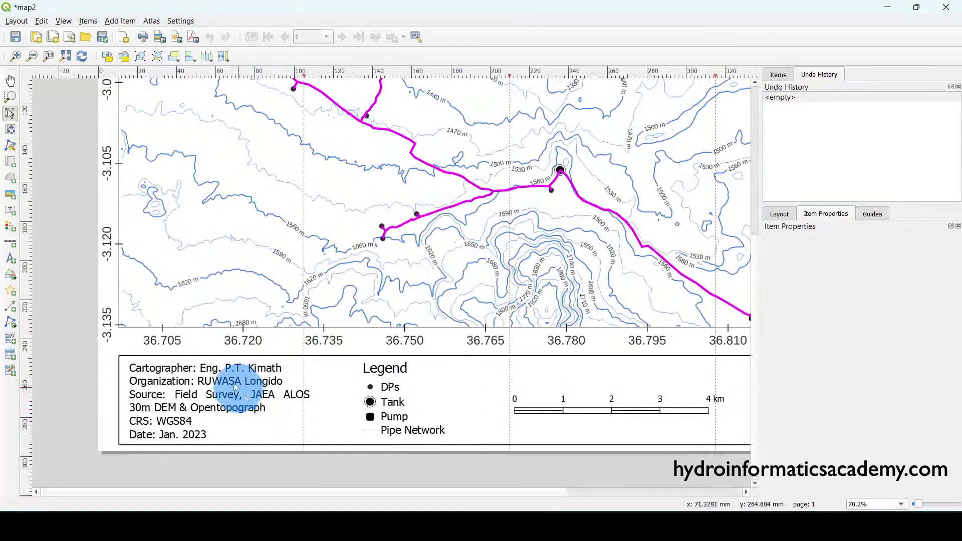
{"action": "scroll", "coordinate": [236, 437], "scroll_direction": "right", "scroll_amount": 5}
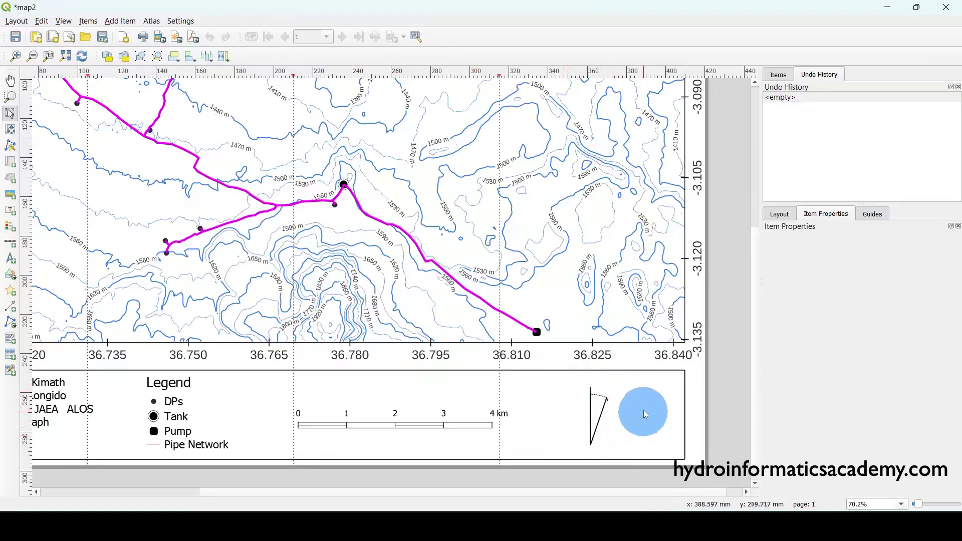
{"action": "scroll", "coordinate": [632, 440], "scroll_direction": "down", "scroll_amount": 1}
{"action": "scroll", "coordinate": [279, 211], "scroll_direction": "up", "scroll_amount": 1}
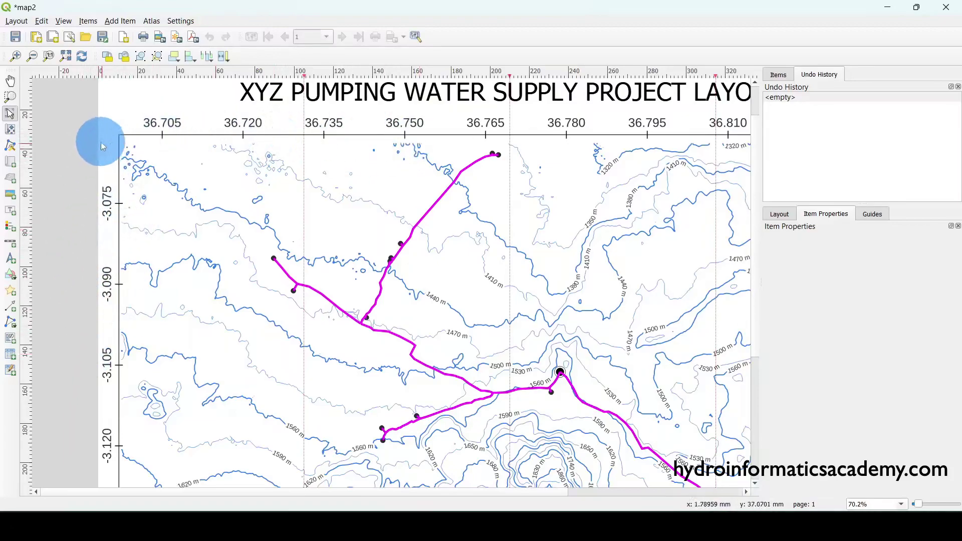
{"action": "scroll", "coordinate": [151, 201], "scroll_direction": "down", "scroll_amount": 1}
{"action": "scroll", "coordinate": [471, 317], "scroll_direction": "up", "scroll_amount": 1}
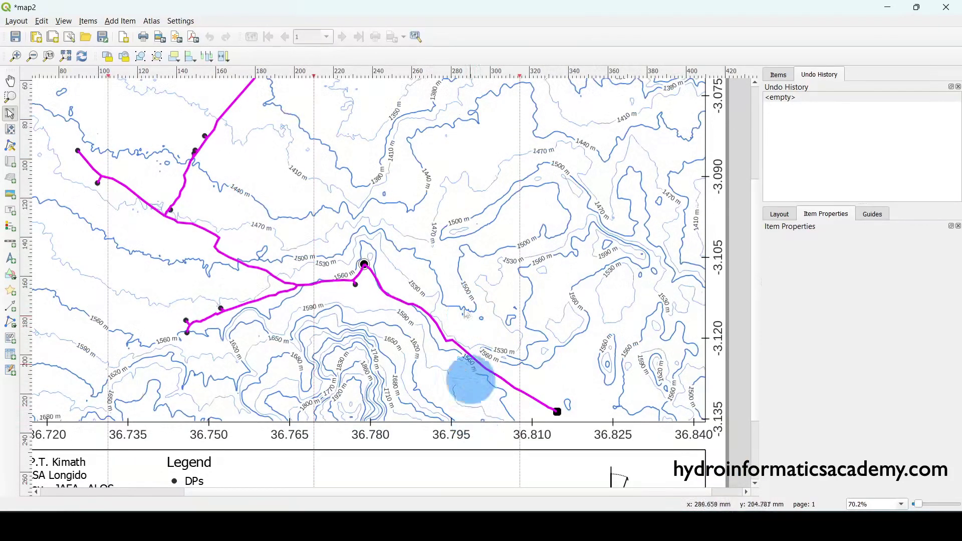
{"action": "scroll", "coordinate": [462, 270], "scroll_direction": "up", "scroll_amount": 1}
{"action": "scroll", "coordinate": [457, 300], "scroll_direction": "down", "scroll_amount": 1}
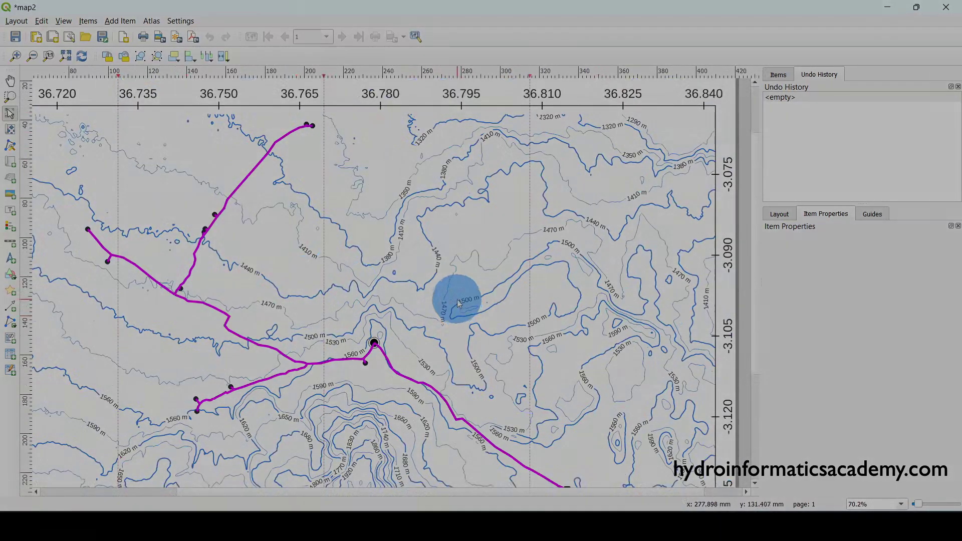
{"action": "scroll", "coordinate": [459, 303], "scroll_direction": "down", "scroll_amount": 1}
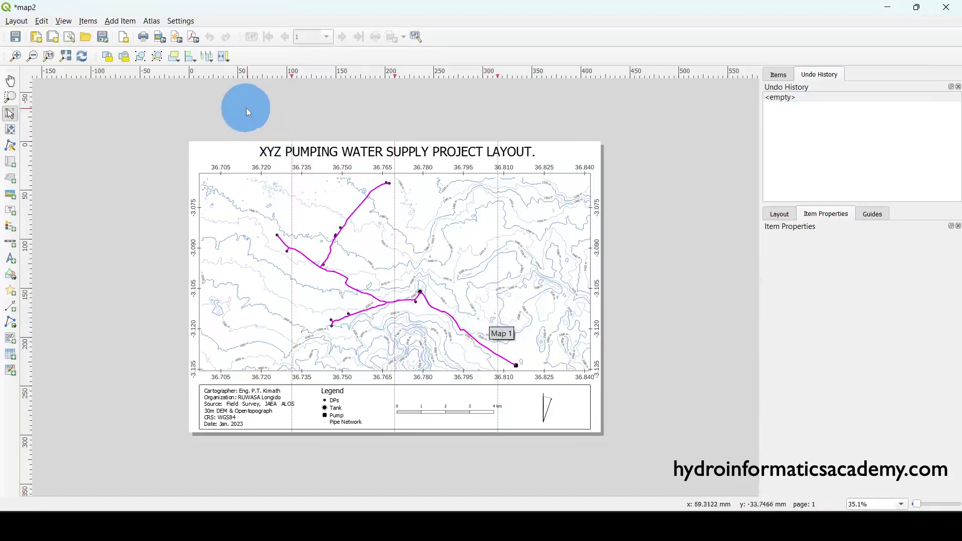
- Abandon the PDF export and start exporting map2 as map2.png instead
{"action": "left_click", "coordinate": [194, 38]}
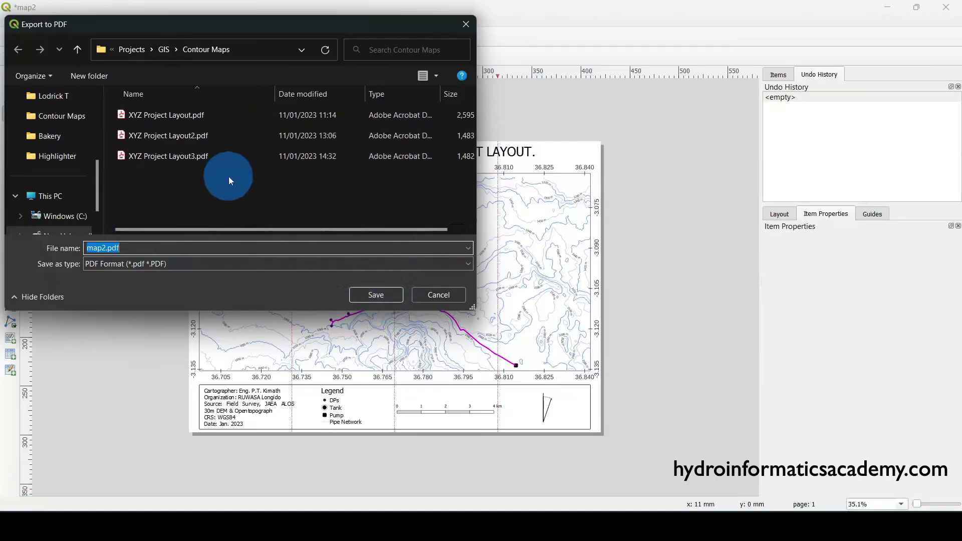
{"action": "left_click", "coordinate": [139, 110]}
{"action": "left_click", "coordinate": [439, 294]}
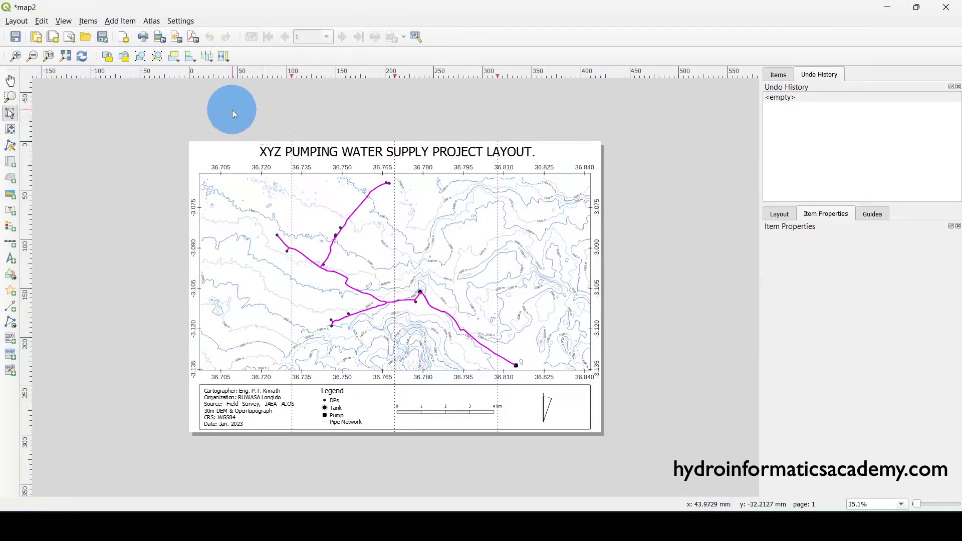
{"action": "left_click", "coordinate": [162, 39]}
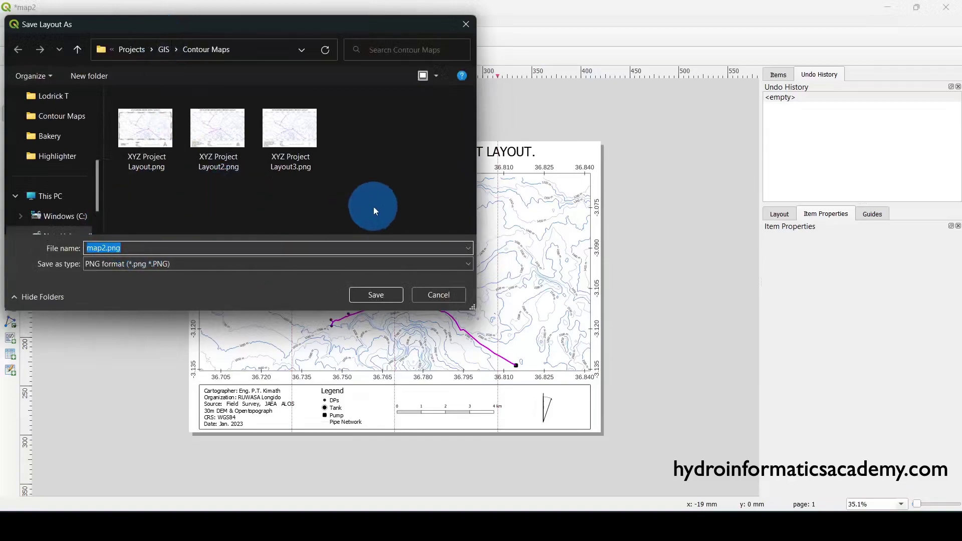
{"action": "left_click", "coordinate": [373, 207]}
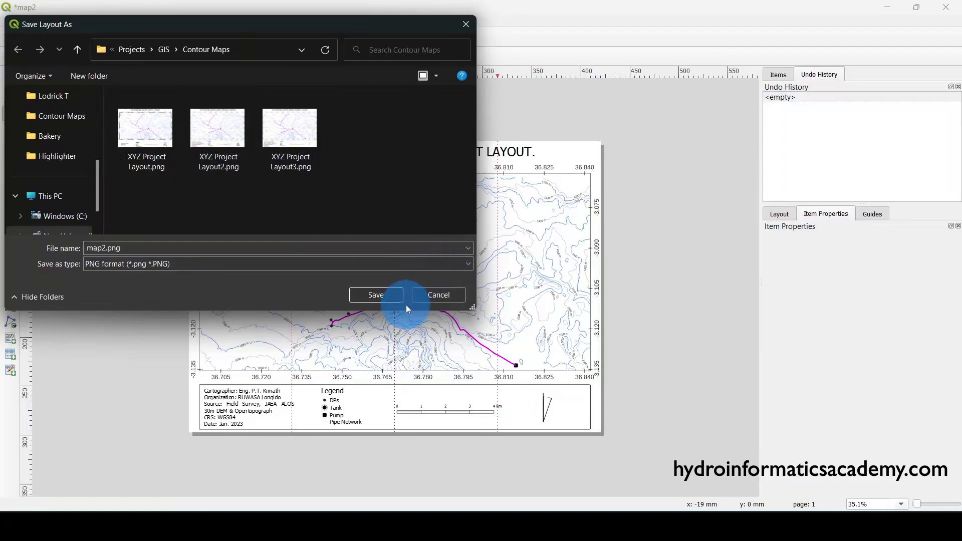
- Cancel the map2.png image export dialog
{"action": "left_click", "coordinate": [444, 296]}
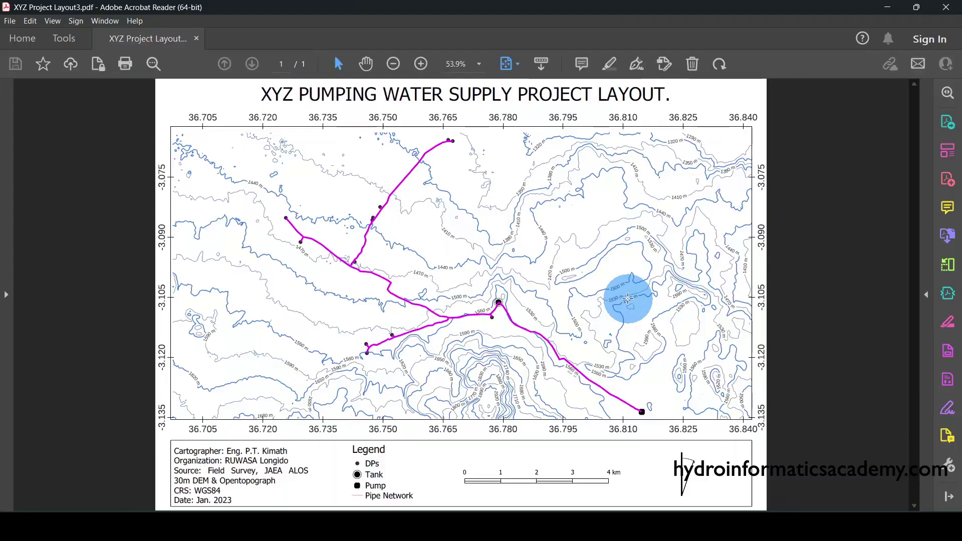